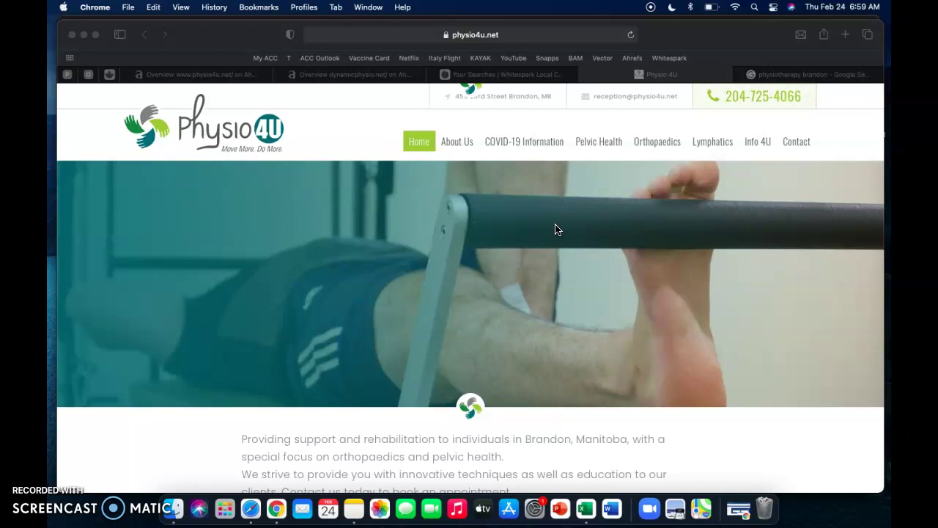
Look over the Physio 4U homepage from the banner through Our Services to Information 4U, and return to its start.
click(580, 321)
scroll(580, 325, down, 5)
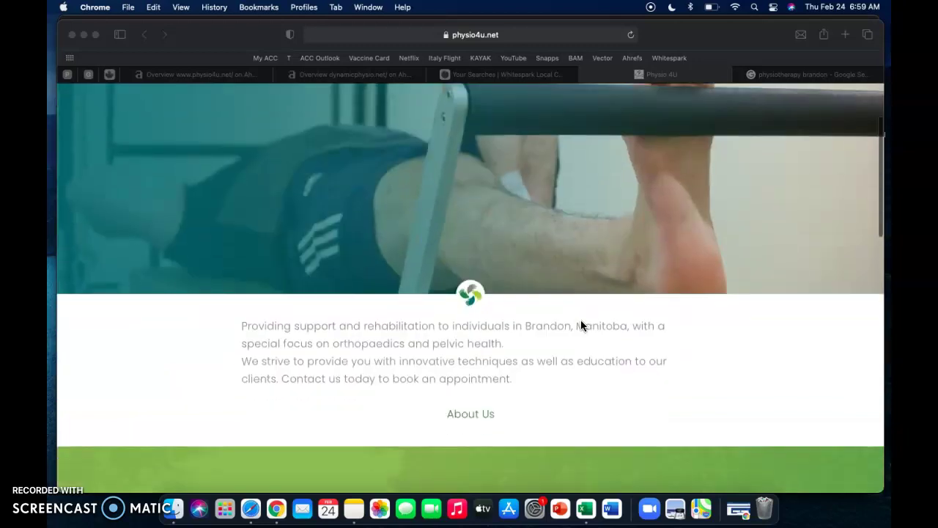
scroll(581, 326, down, 3)
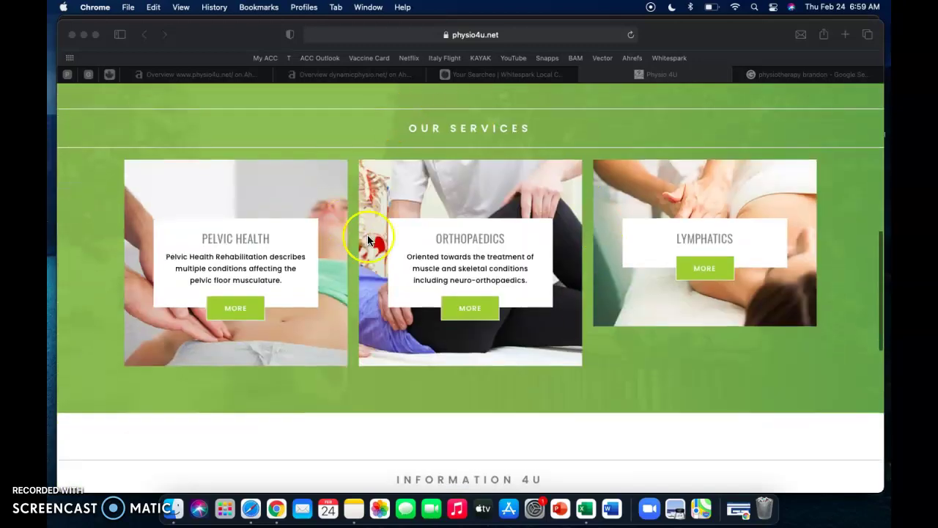
scroll(503, 350, down, 2)
scroll(502, 349, down, 3)
scroll(498, 330, up, 8)
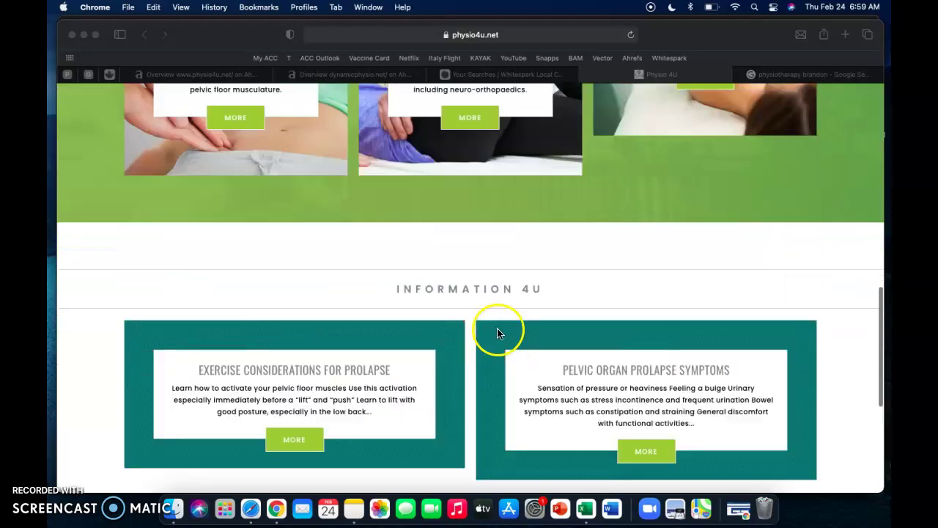
scroll(495, 324, up, 4)
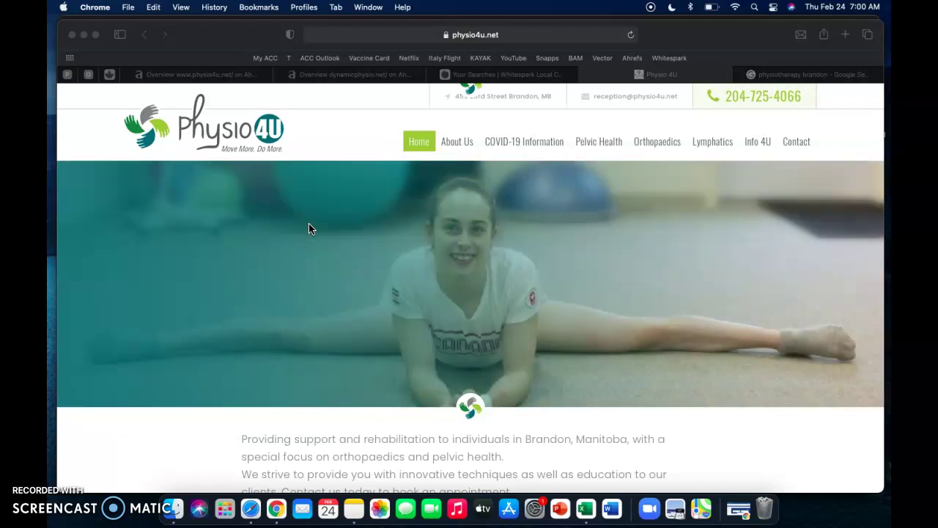
Inspect the Pelvic Health picture in Our Services to see which save options its context menu offers.
click(338, 272)
click(506, 356)
scroll(509, 358, down, 1)
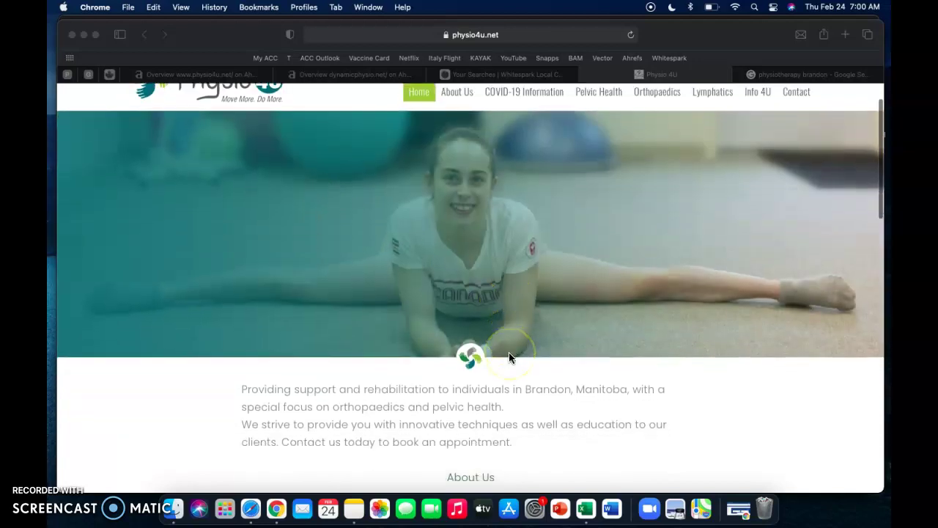
scroll(508, 358, down, 8)
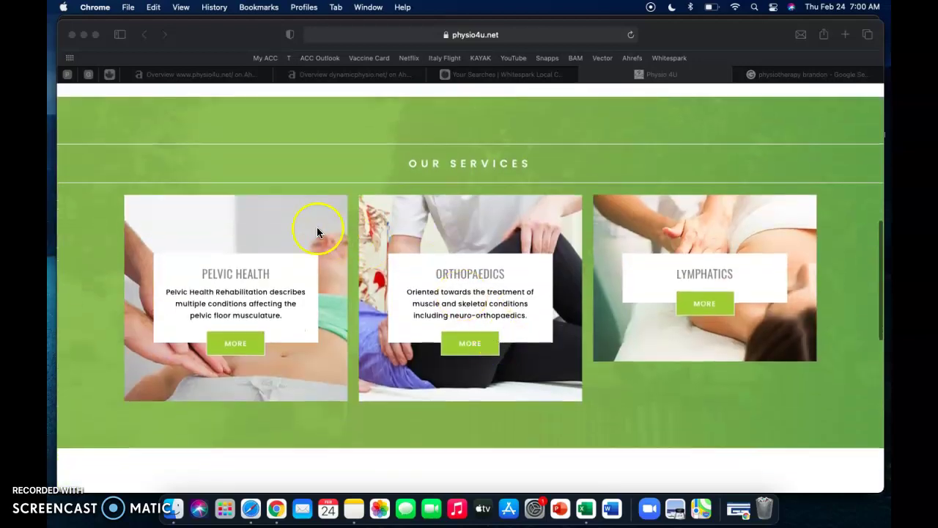
right_click(289, 224)
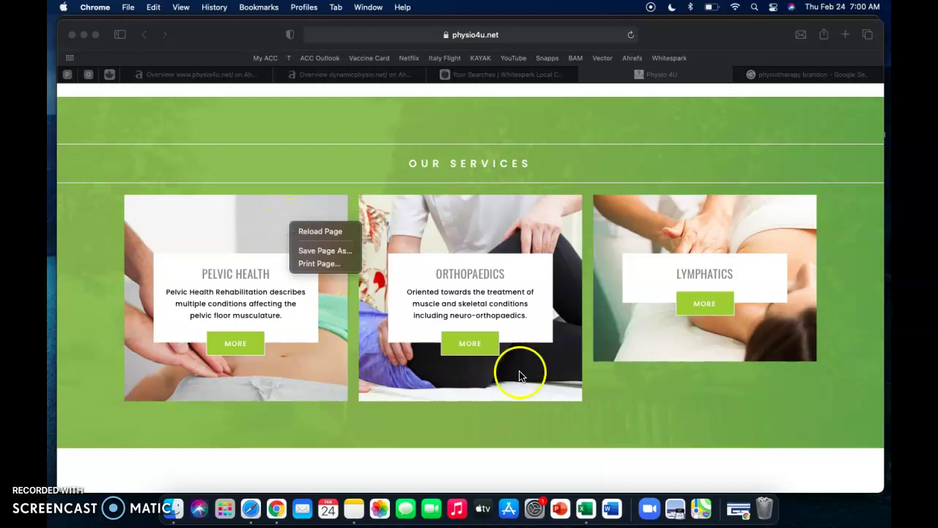
click(642, 412)
Check the file name of the ICS logo in the page footer through Save Image As, and cancel the export.
scroll(642, 412, down, 1)
scroll(642, 413, down, 10)
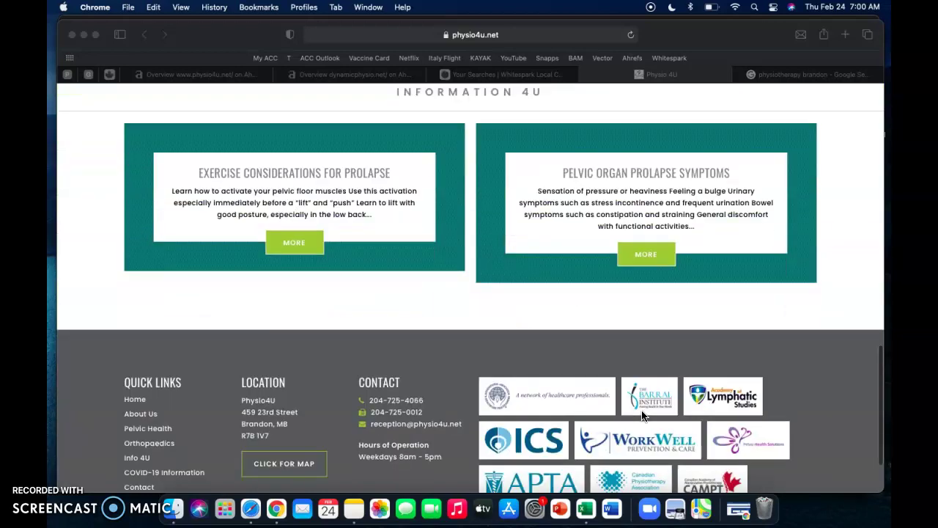
scroll(570, 361, down, 2)
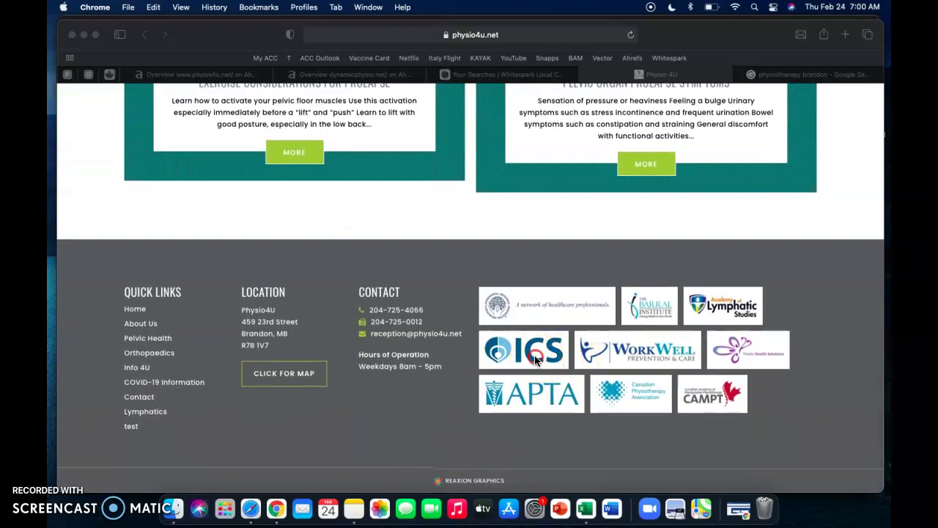
right_click(585, 324)
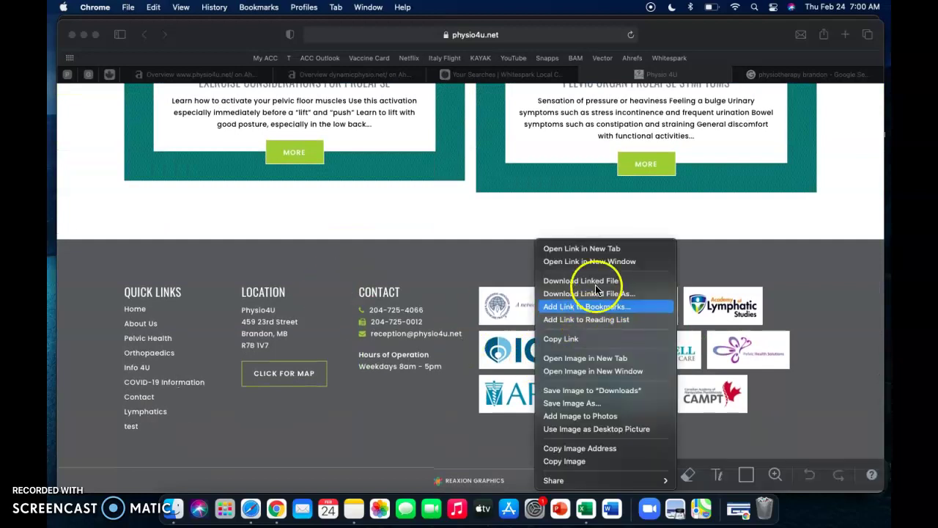
click(628, 403)
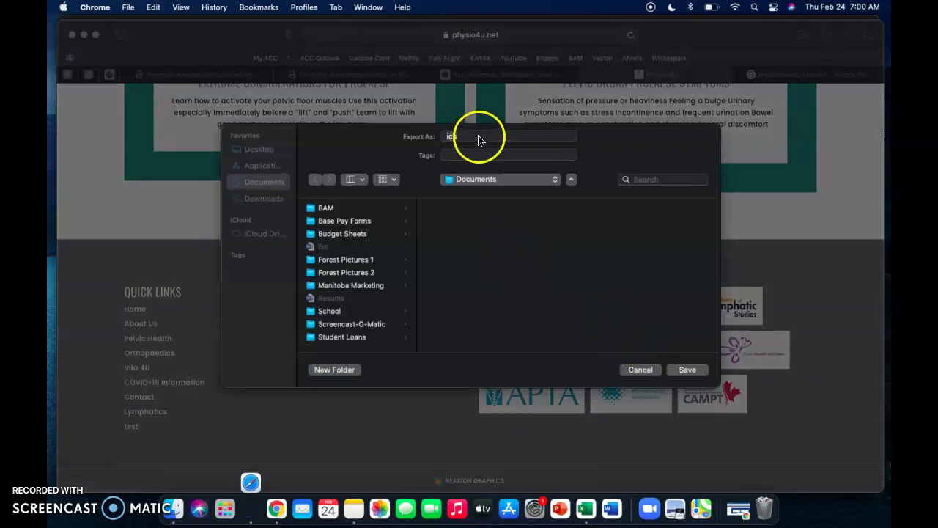
click(638, 369)
click(534, 354)
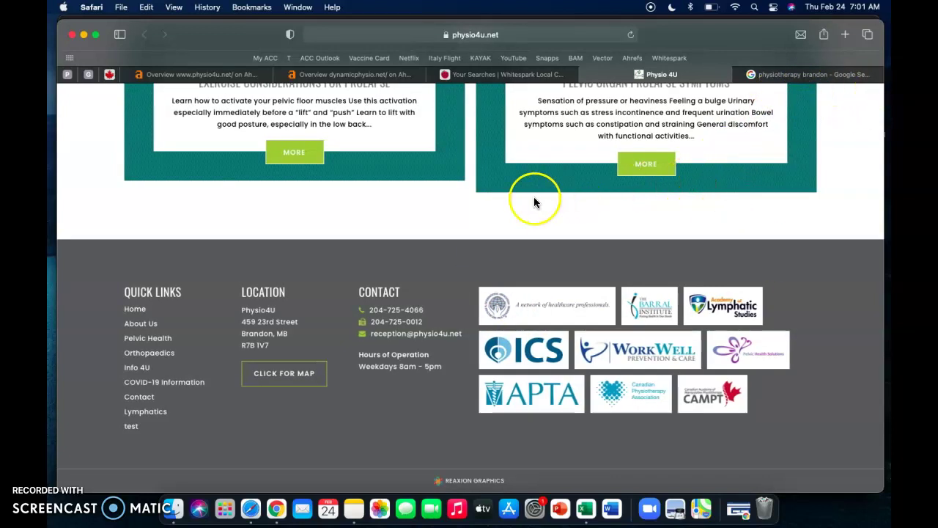
scroll(545, 202, up, 20)
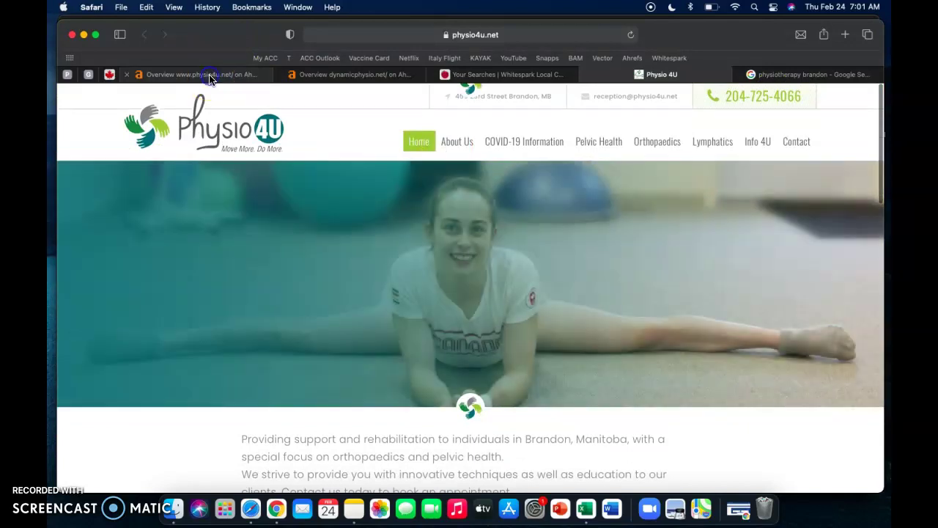
click(210, 79)
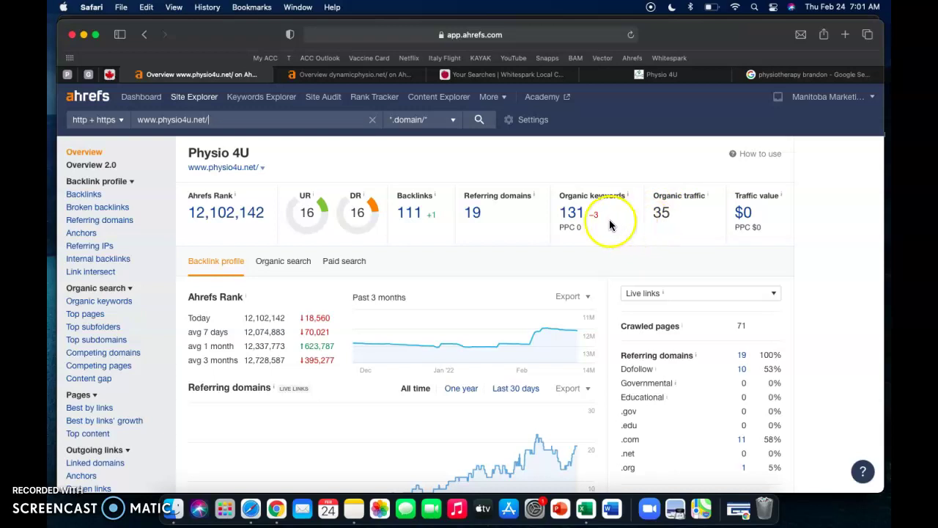
click(371, 77)
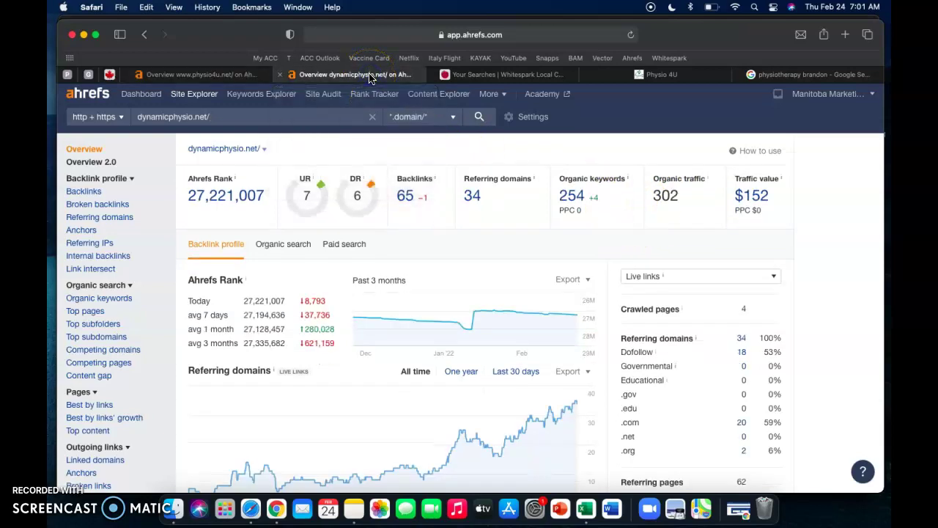
Locate Dynamic Physiotherapy in the Google results for "physiotherapy brandon" and examine its backlink, keyword and traffic metrics in Ahrefs.
click(821, 74)
scroll(389, 297, down, 5)
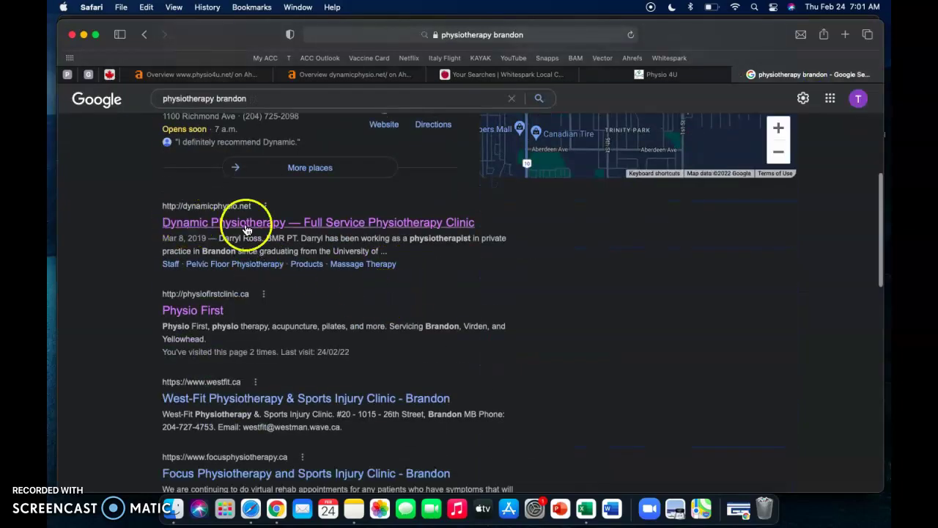
click(351, 74)
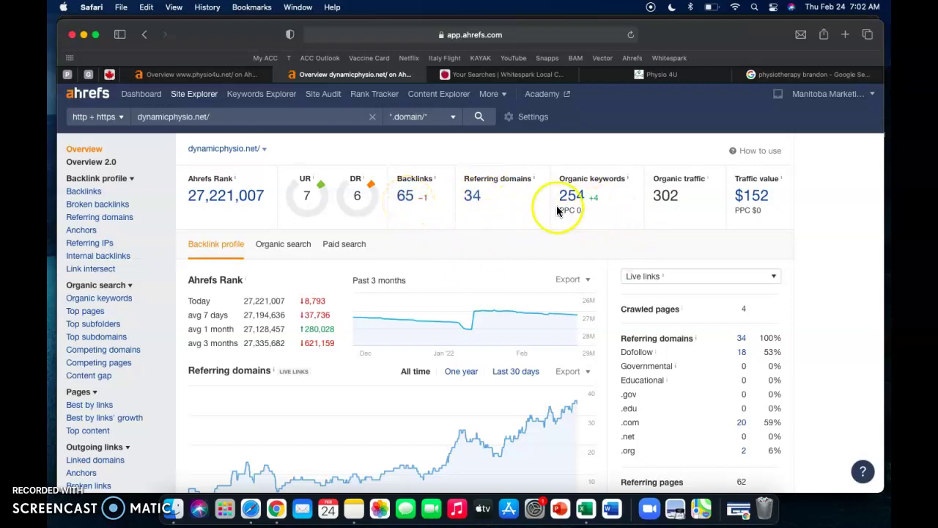
scroll(616, 202, down, 1)
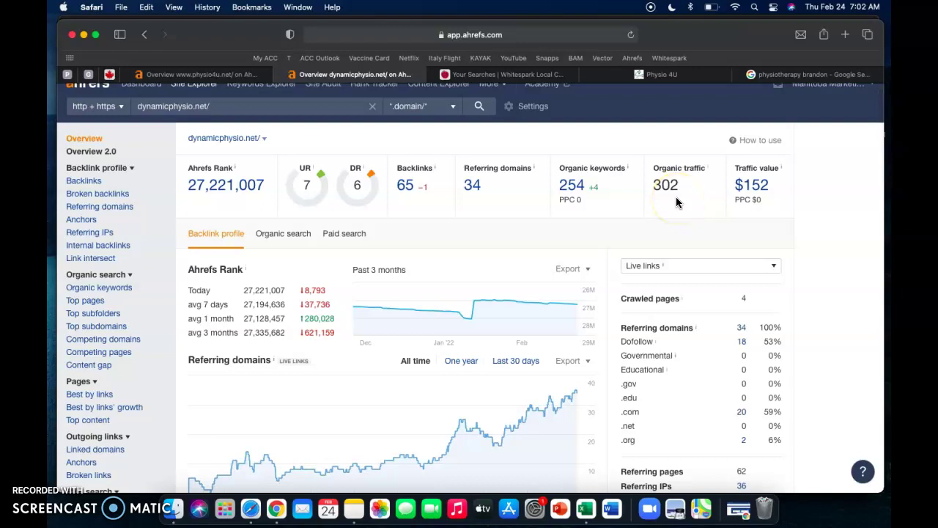
scroll(470, 200, down, 1)
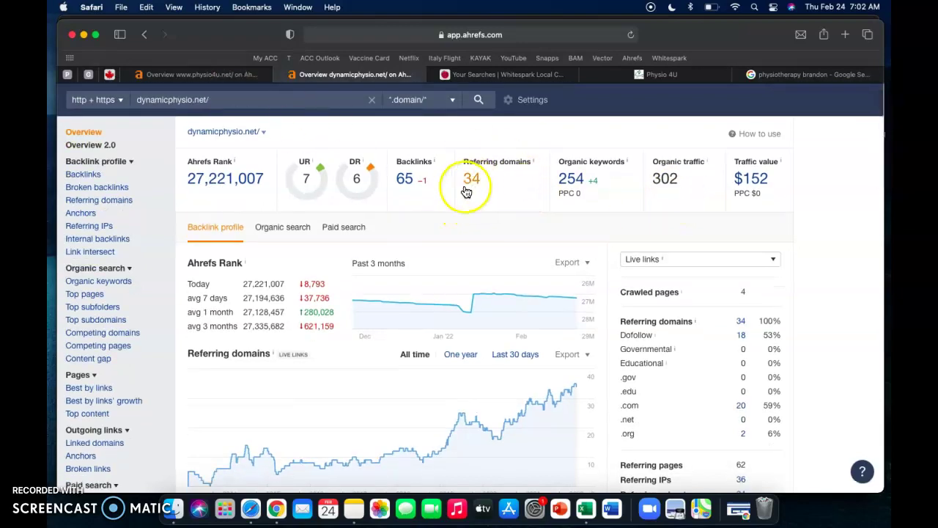
click(226, 77)
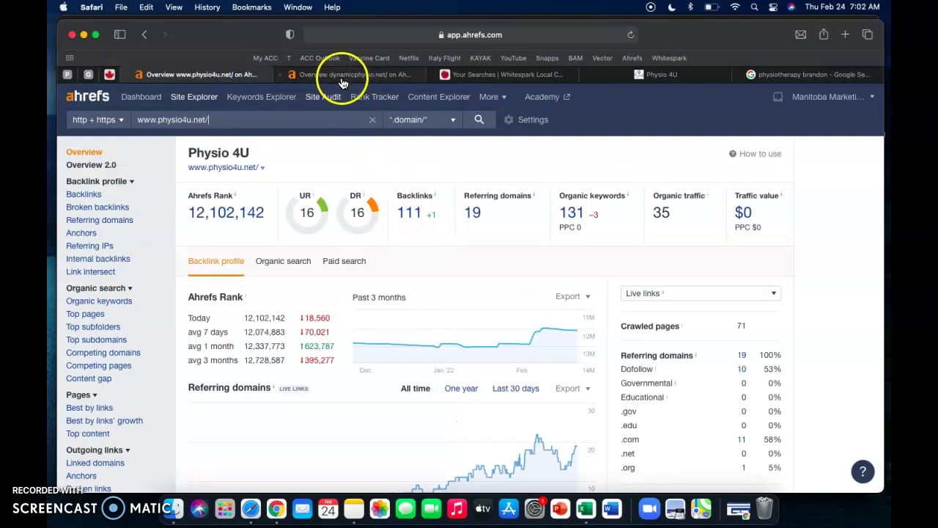
click(342, 80)
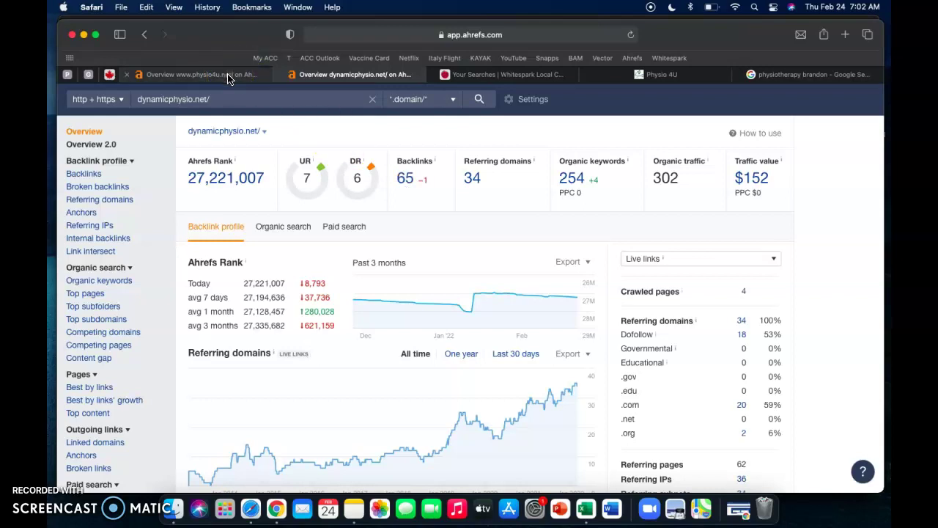
mouse_move(231, 78)
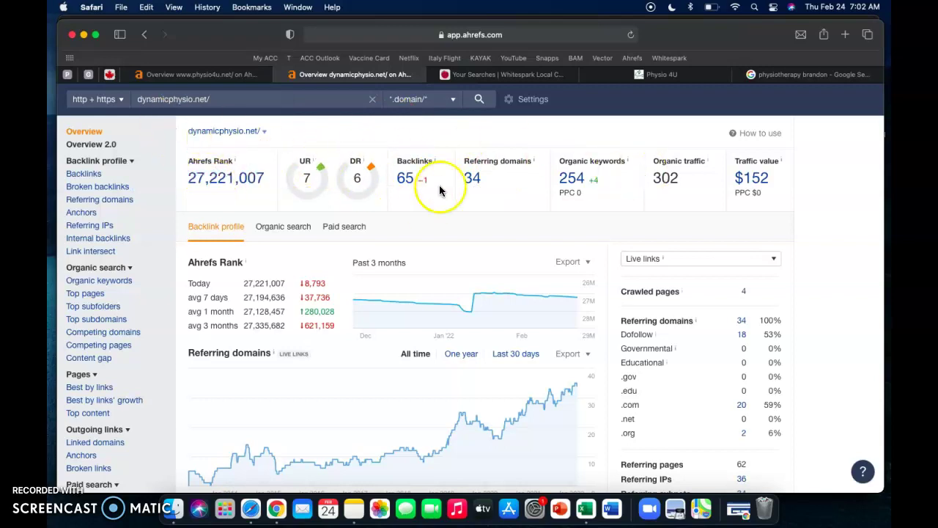
click(191, 74)
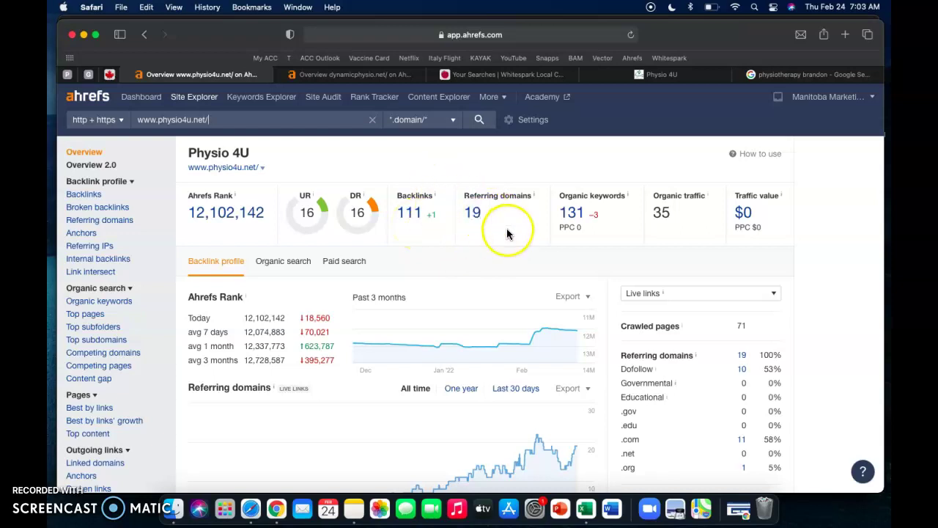
scroll(445, 230, down, 1)
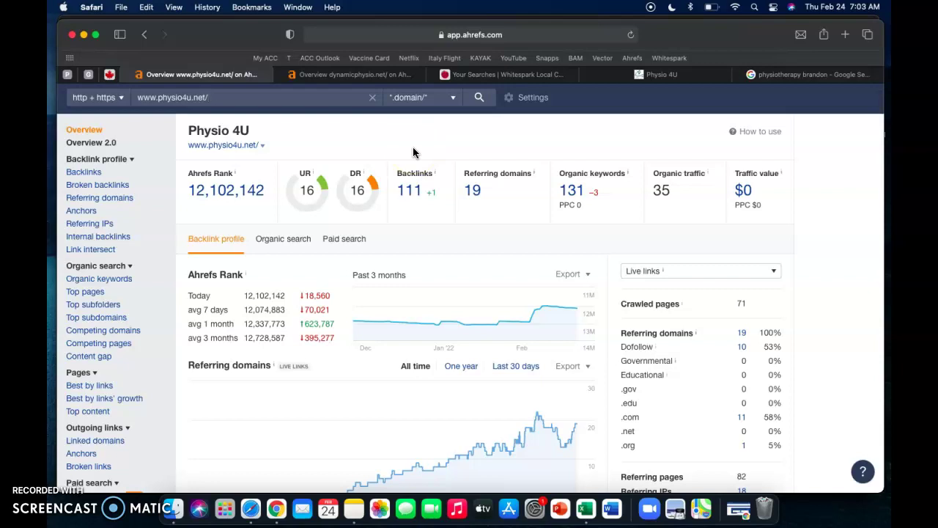
Review the Physio 4U and Dynamic Physiotherapy searches in Local Citation Finder, and check Google's local map listings for "physiotherapy brandon".
click(475, 74)
click(139, 161)
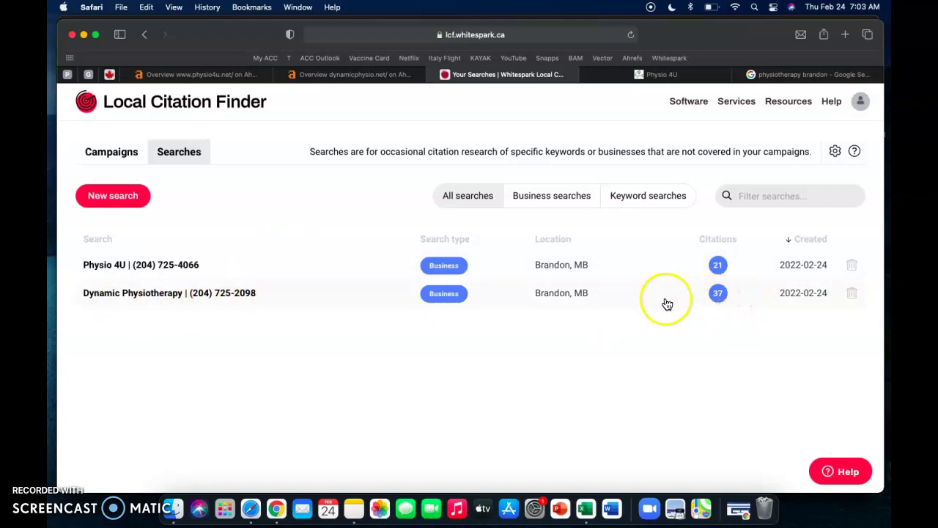
click(803, 76)
scroll(440, 235, up, 5)
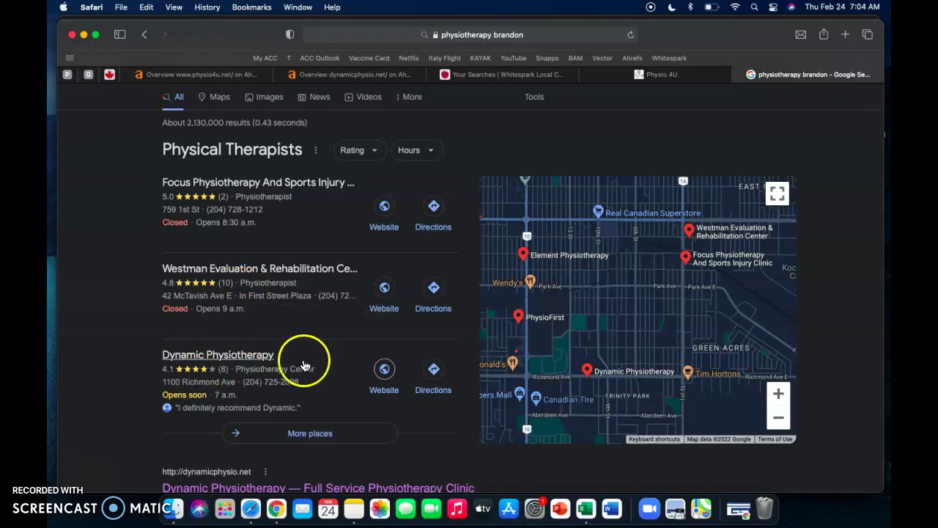
Compare the citation counts of Physio 4U and Dynamic Physiotherapy in Local Citation Finder, and return to the Physio 4U website.
click(493, 77)
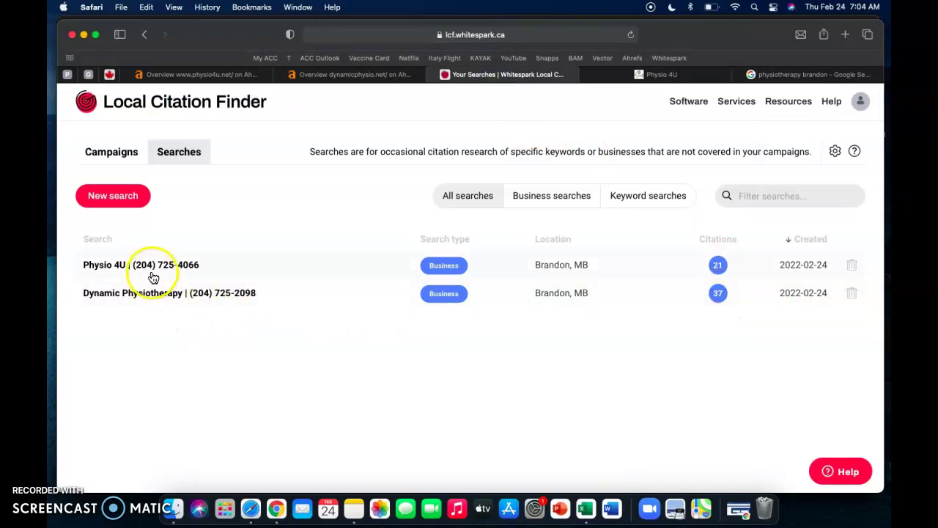
click(718, 268)
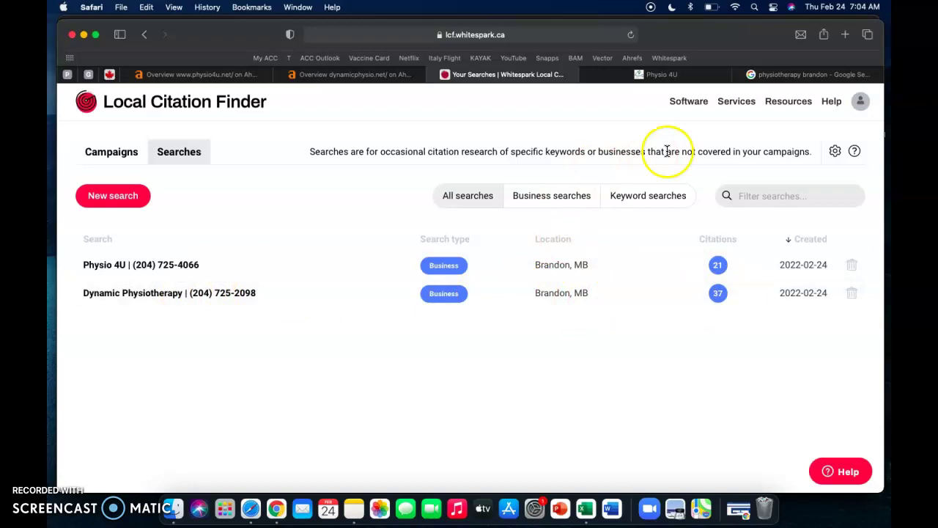
click(660, 78)
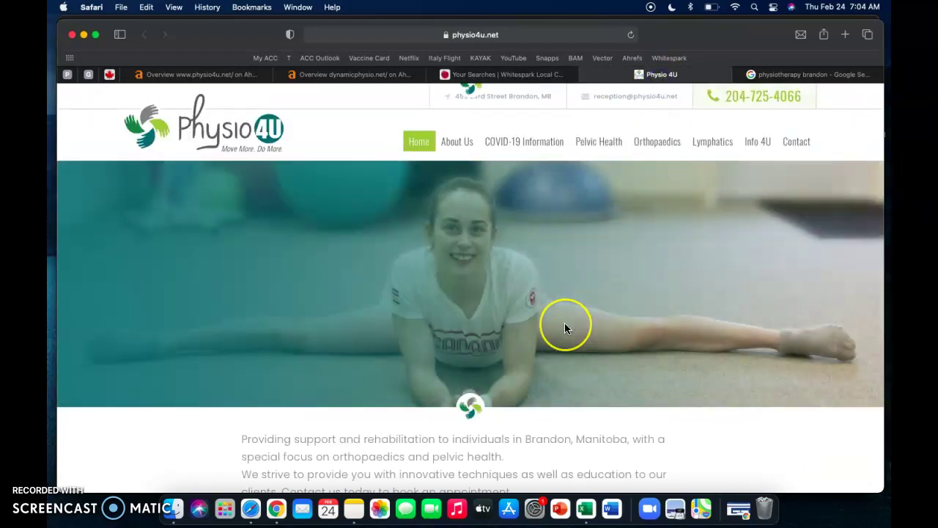